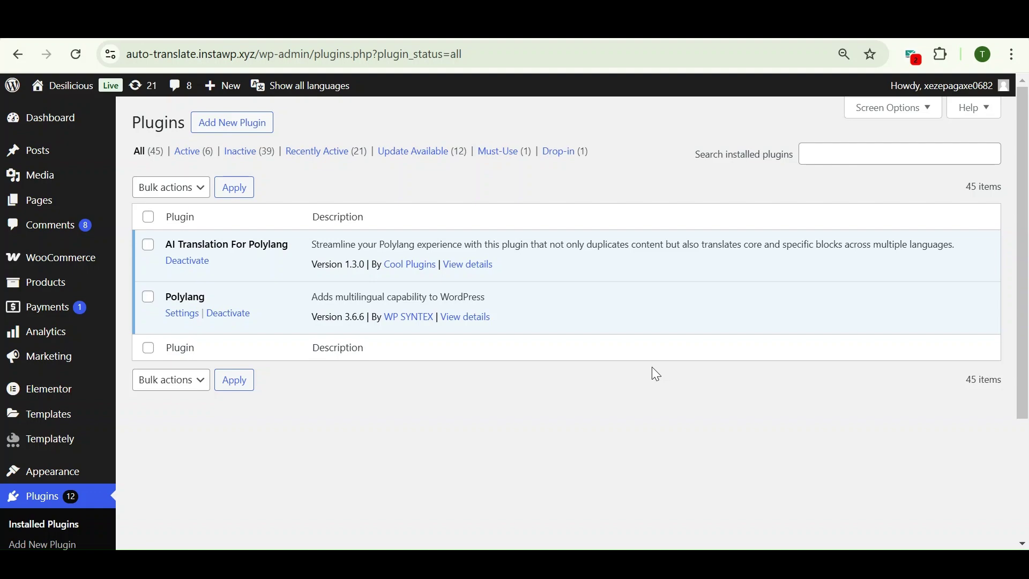
From the Pages list, add a Spanish translation of the Desilicious page titled 'Home Page'
{"action": "left_click", "coordinate": [32, 201]}
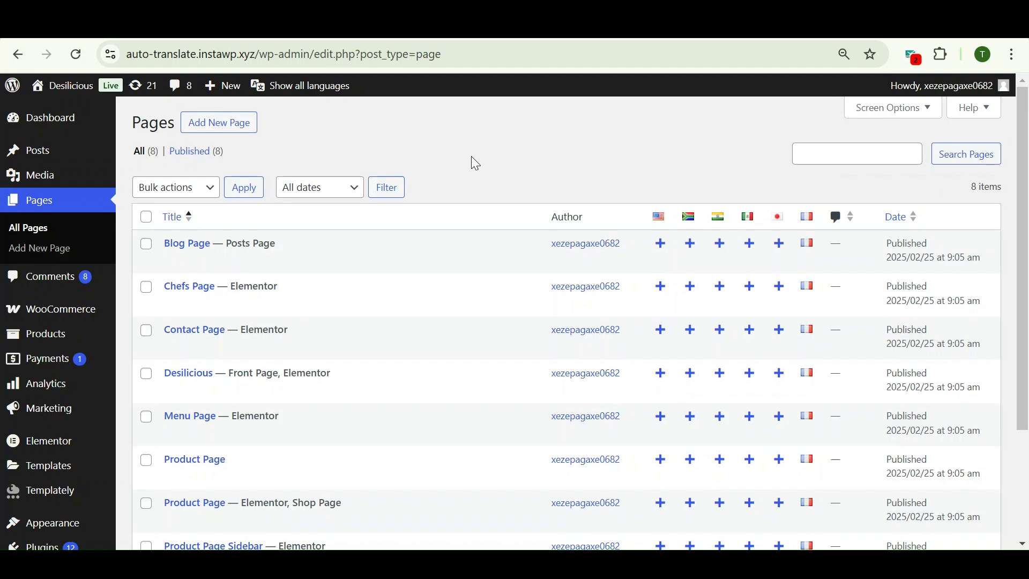
{"action": "scroll", "coordinate": [472, 159], "scroll_direction": "down", "scroll_amount": 1}
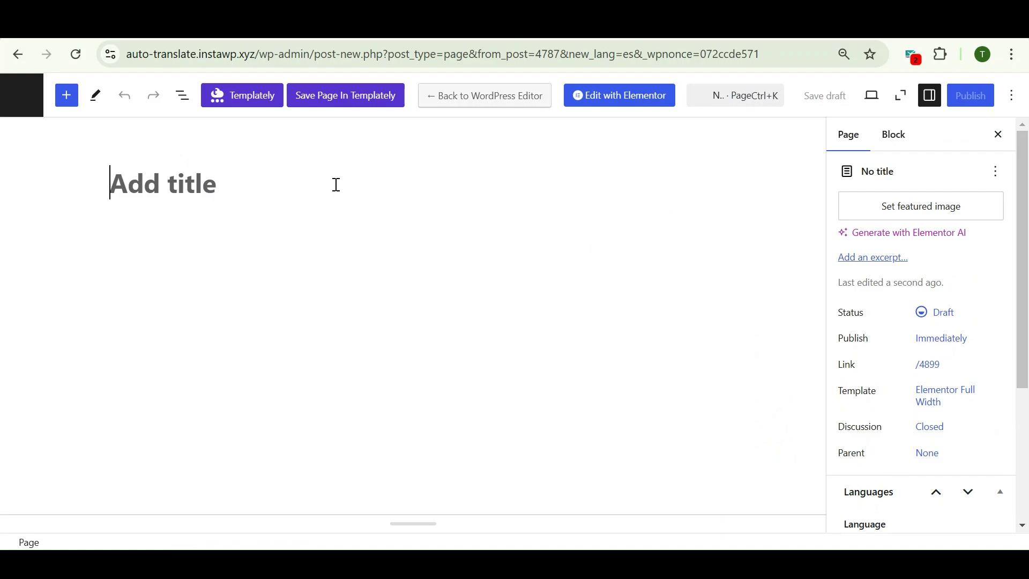
{"action": "type", "text": "Home "}
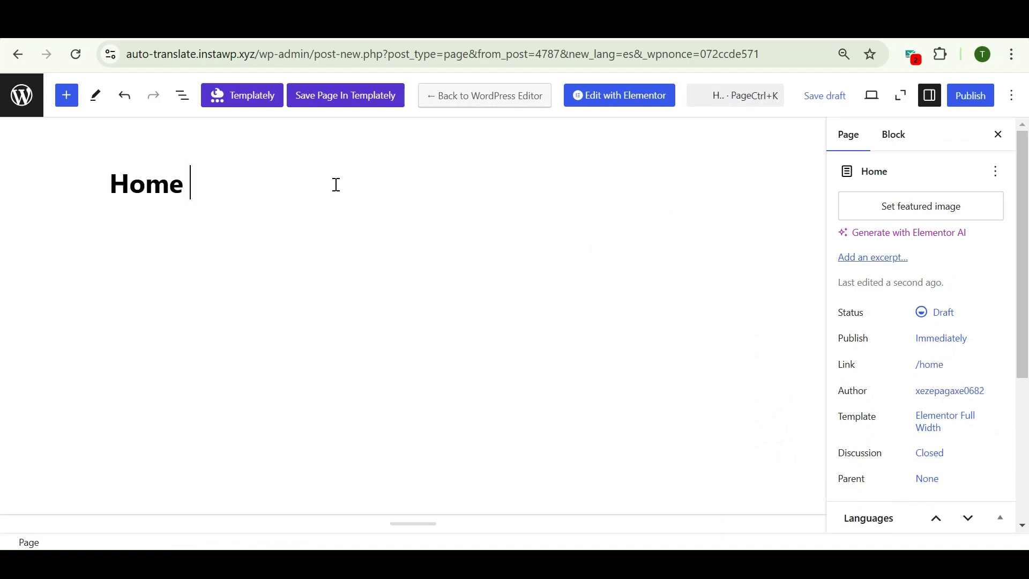
{"action": "type", "text": "Page"}
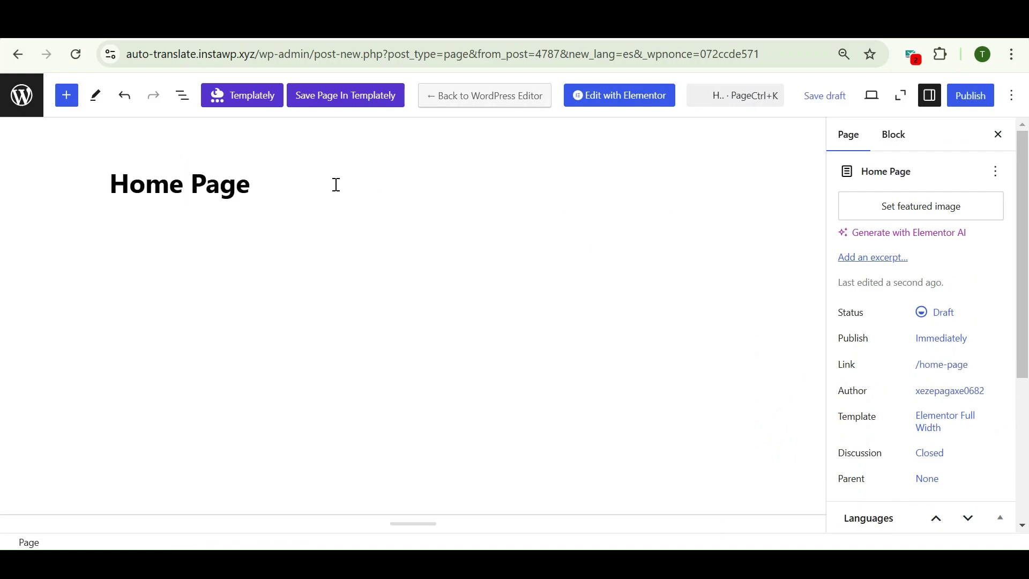
Open the Home Page draft in Elementor and review its copied English sections
{"action": "left_click", "coordinate": [612, 101]}
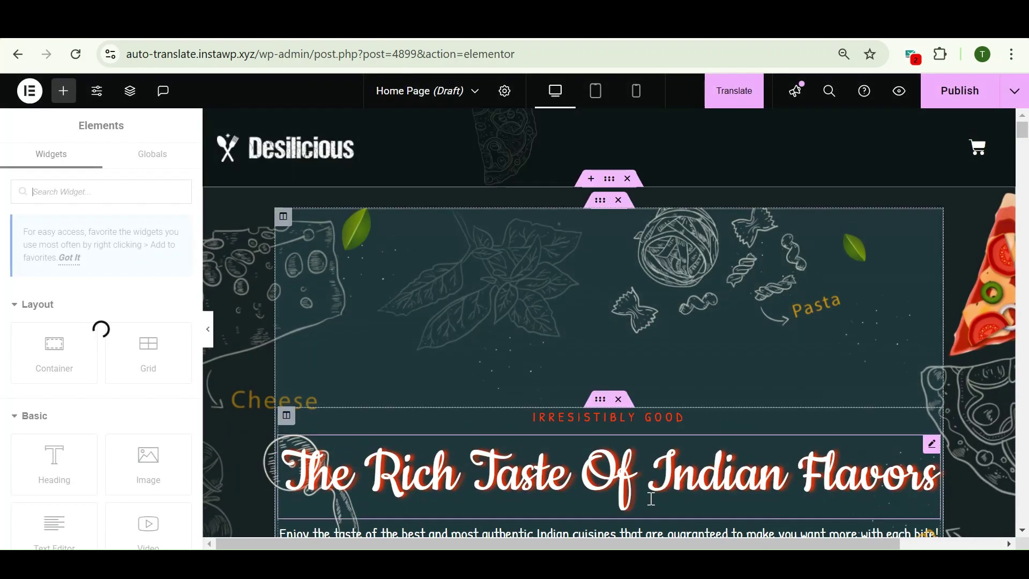
{"action": "scroll", "coordinate": [707, 382], "scroll_direction": "down", "scroll_amount": 3}
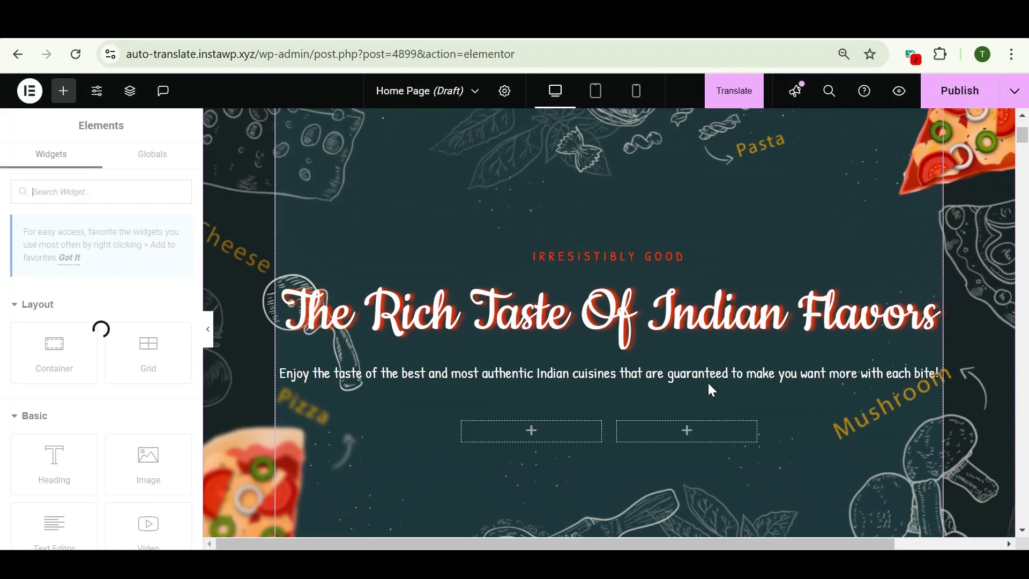
{"action": "scroll", "coordinate": [708, 381], "scroll_direction": "down", "scroll_amount": 3}
{"action": "scroll", "coordinate": [709, 383], "scroll_direction": "down", "scroll_amount": 10}
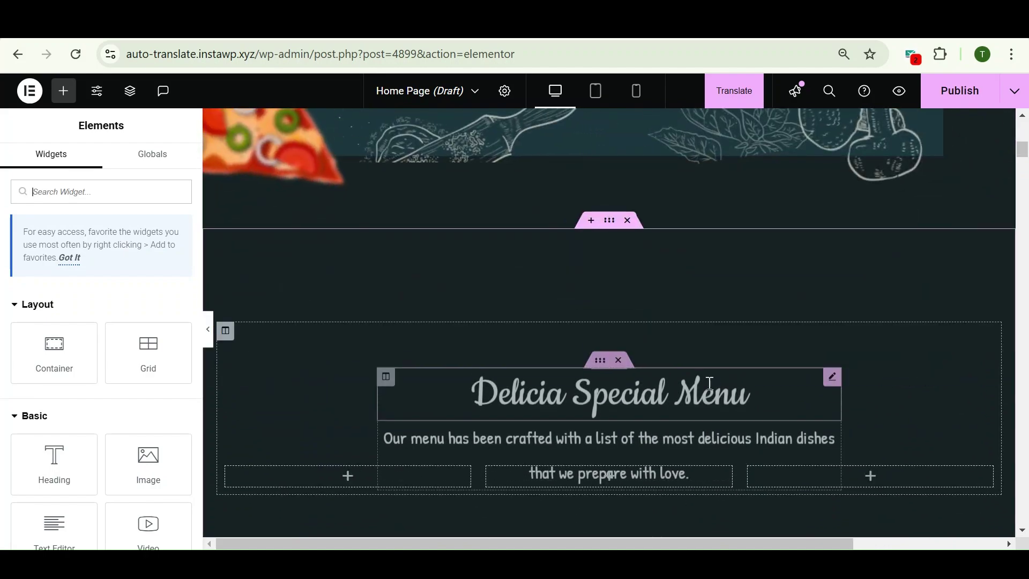
{"action": "scroll", "coordinate": [710, 383], "scroll_direction": "down", "scroll_amount": 9}
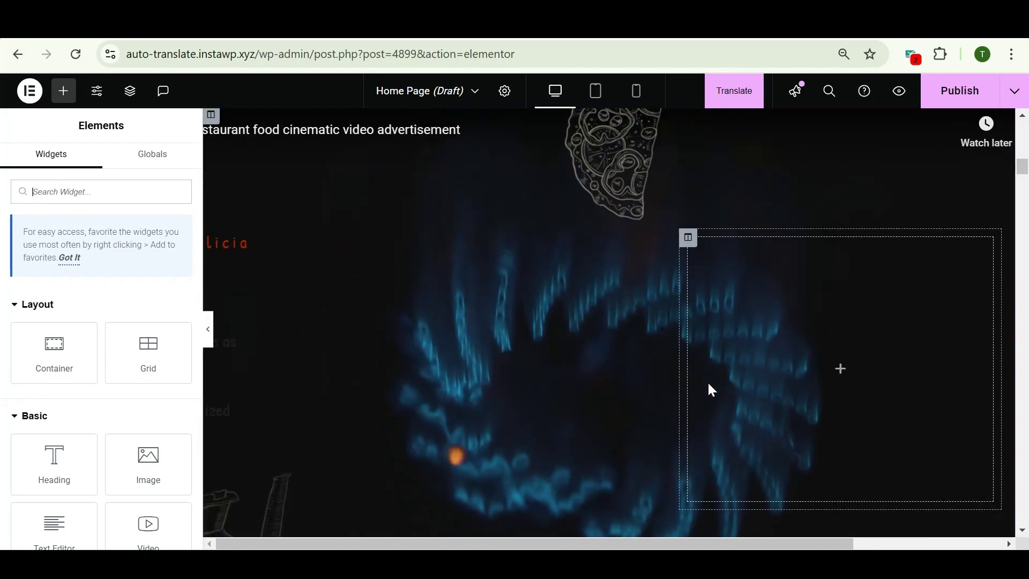
{"action": "scroll", "coordinate": [712, 390], "scroll_direction": "down", "scroll_amount": 9}
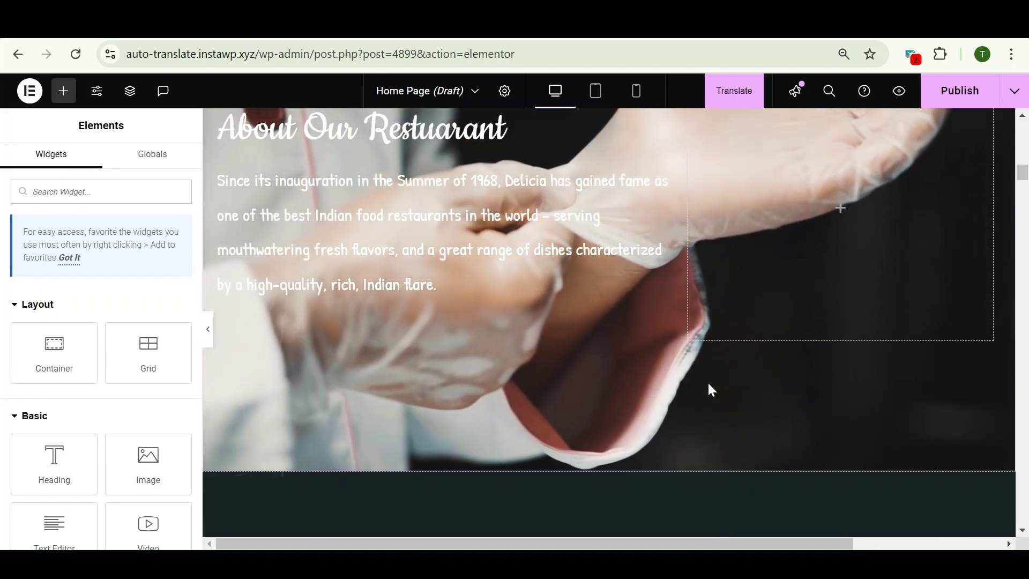
{"action": "scroll", "coordinate": [712, 389], "scroll_direction": "down", "scroll_amount": 9}
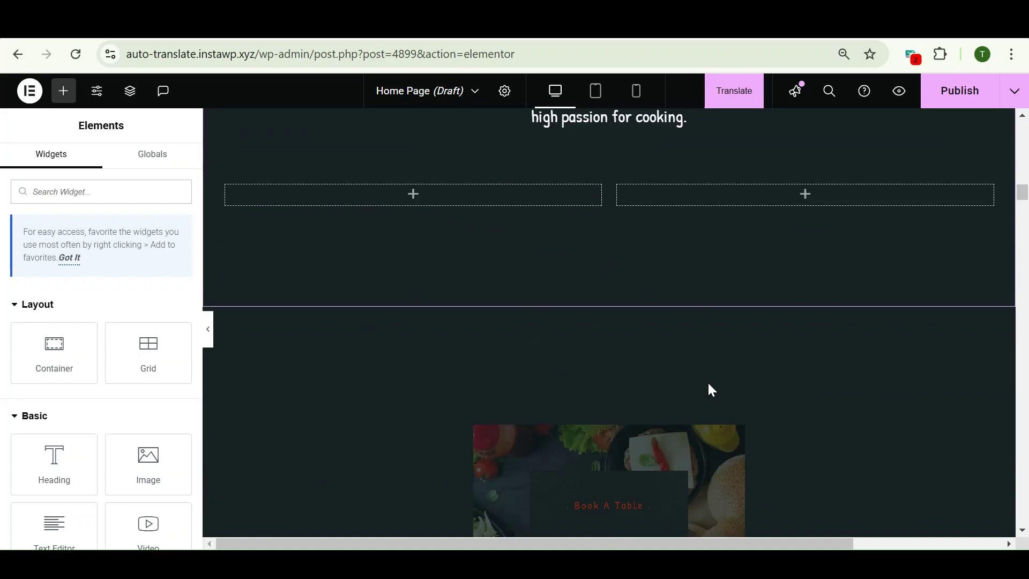
{"action": "scroll", "coordinate": [709, 383], "scroll_direction": "down", "scroll_amount": 12}
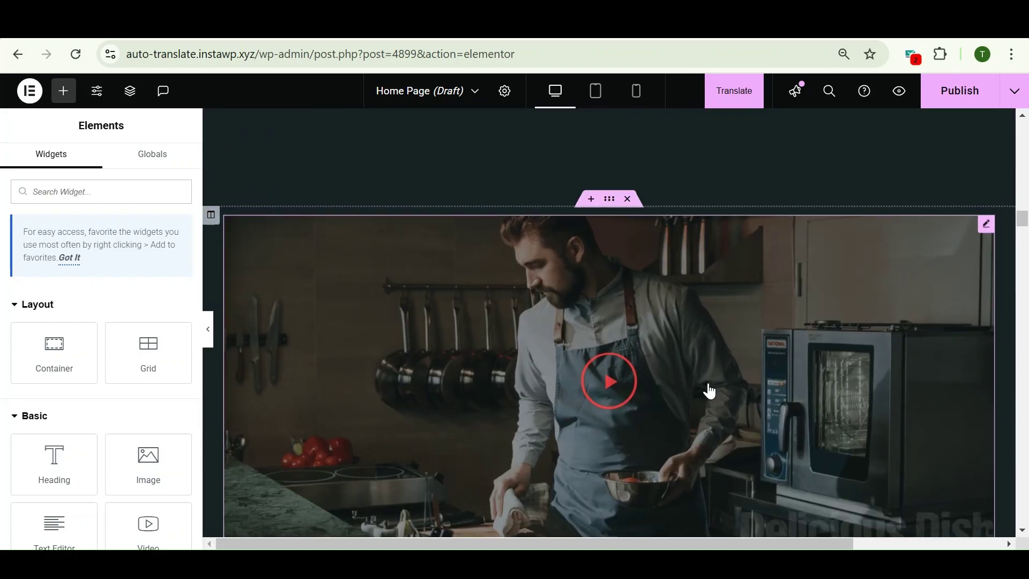
{"action": "scroll", "coordinate": [712, 389], "scroll_direction": "down", "scroll_amount": 5}
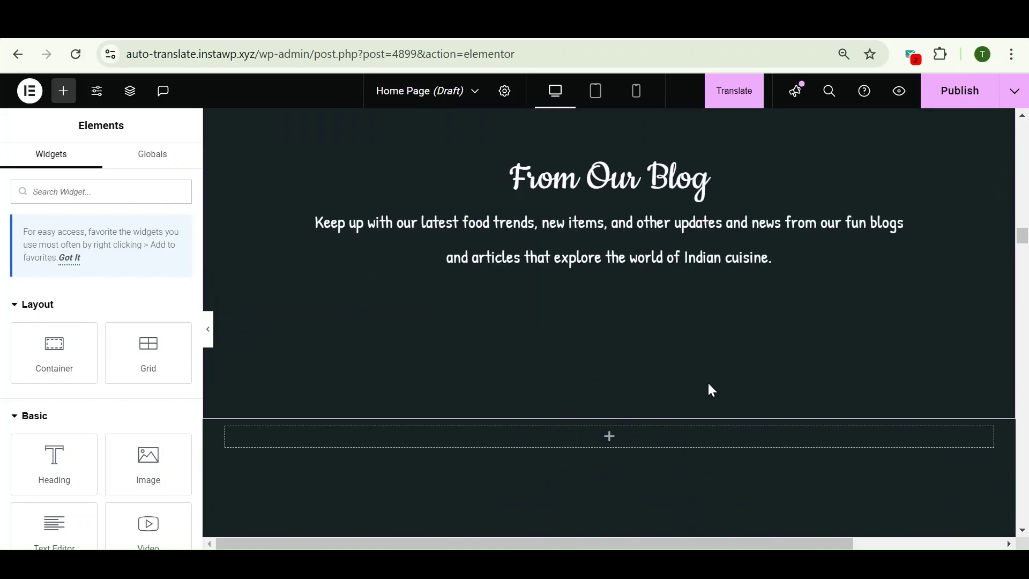
{"action": "scroll", "coordinate": [707, 388], "scroll_direction": "up", "scroll_amount": 3}
{"action": "scroll", "coordinate": [640, 377], "scroll_direction": "up", "scroll_amount": 18}
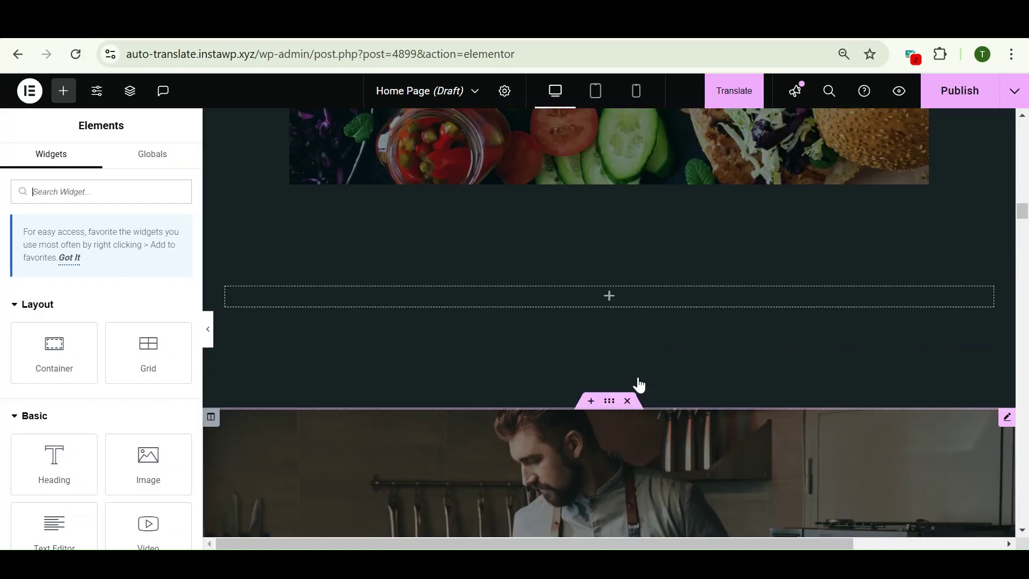
{"action": "scroll", "coordinate": [579, 390], "scroll_direction": "up", "scroll_amount": 15}
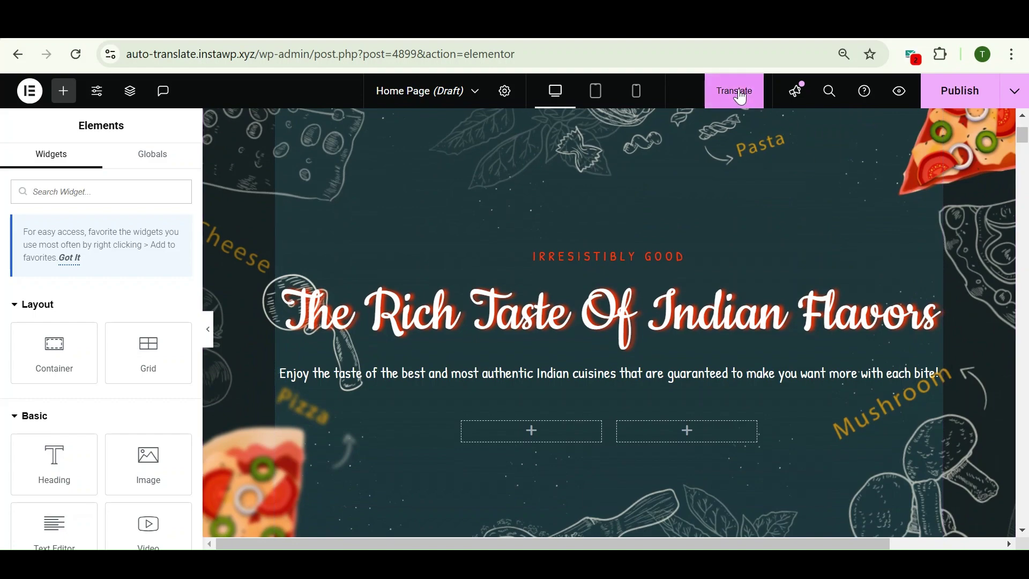
Open the translation provider dialog for translating Français to Español
{"action": "left_click", "coordinate": [742, 97]}
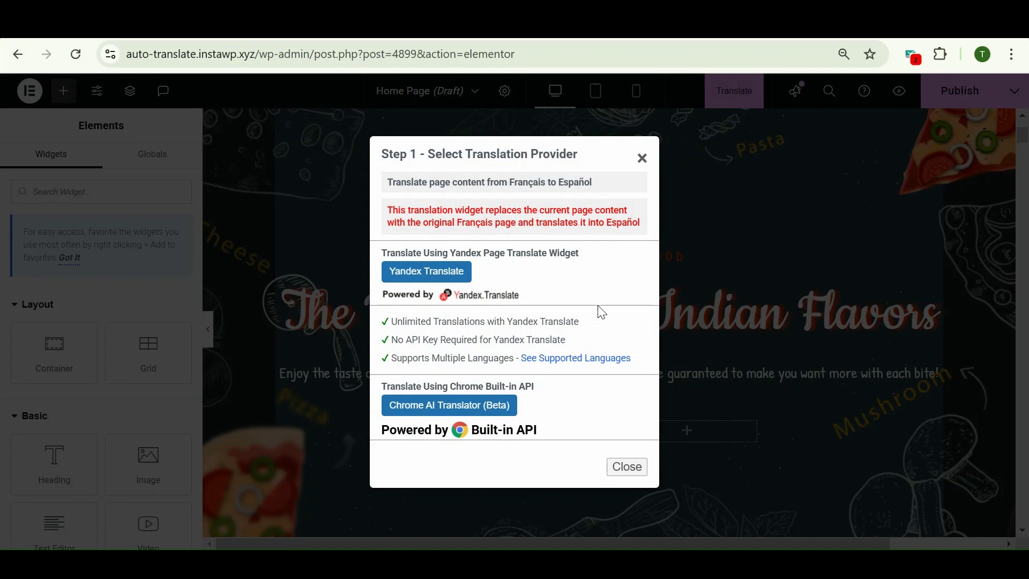
Translate all 3.8K characters of page strings into Español with Chrome AI Translator (Beta)
{"action": "left_click", "coordinate": [511, 414]}
{"action": "scroll", "coordinate": [515, 377], "scroll_direction": "down", "scroll_amount": 7}
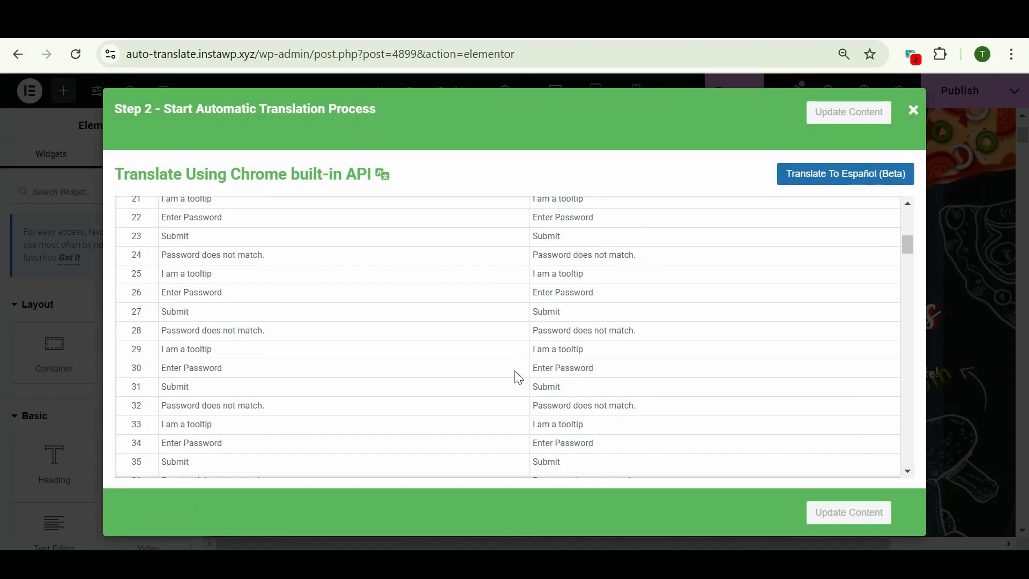
{"action": "scroll", "coordinate": [517, 375], "scroll_direction": "down", "scroll_amount": 20}
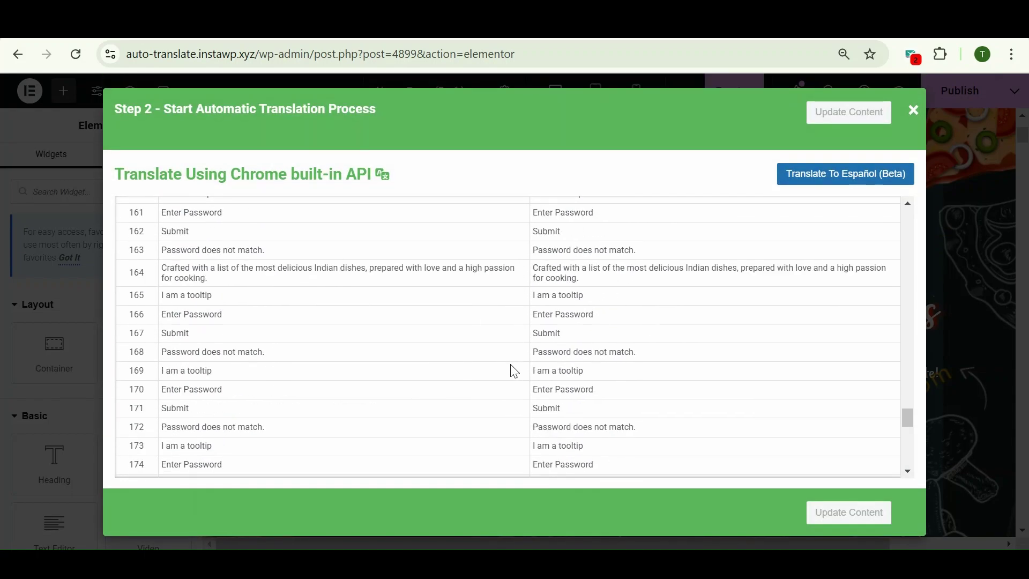
{"action": "scroll", "coordinate": [514, 370], "scroll_direction": "down", "scroll_amount": 9}
{"action": "scroll", "coordinate": [479, 358], "scroll_direction": "up", "scroll_amount": 3}
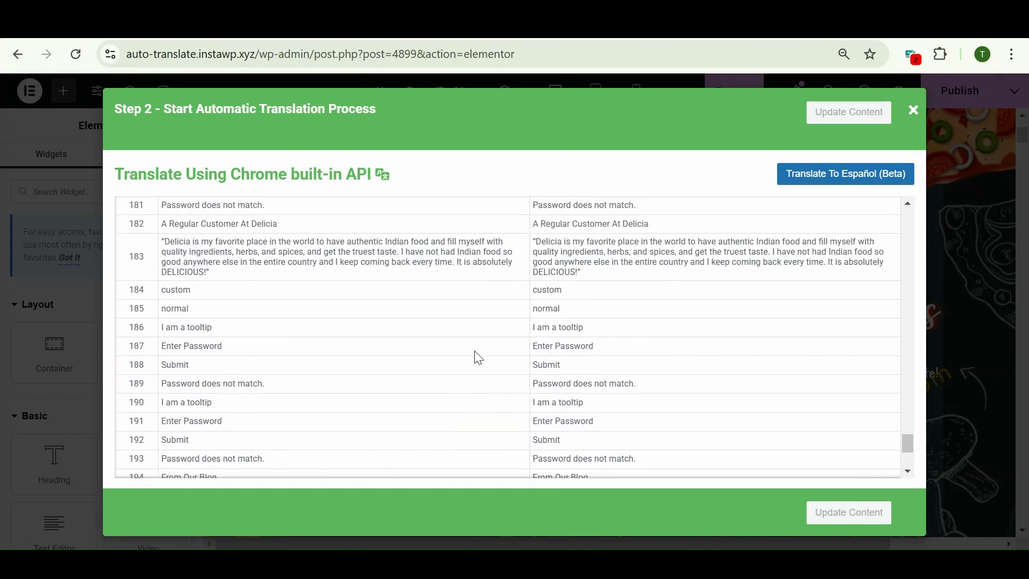
{"action": "scroll", "coordinate": [479, 358], "scroll_direction": "up", "scroll_amount": 17}
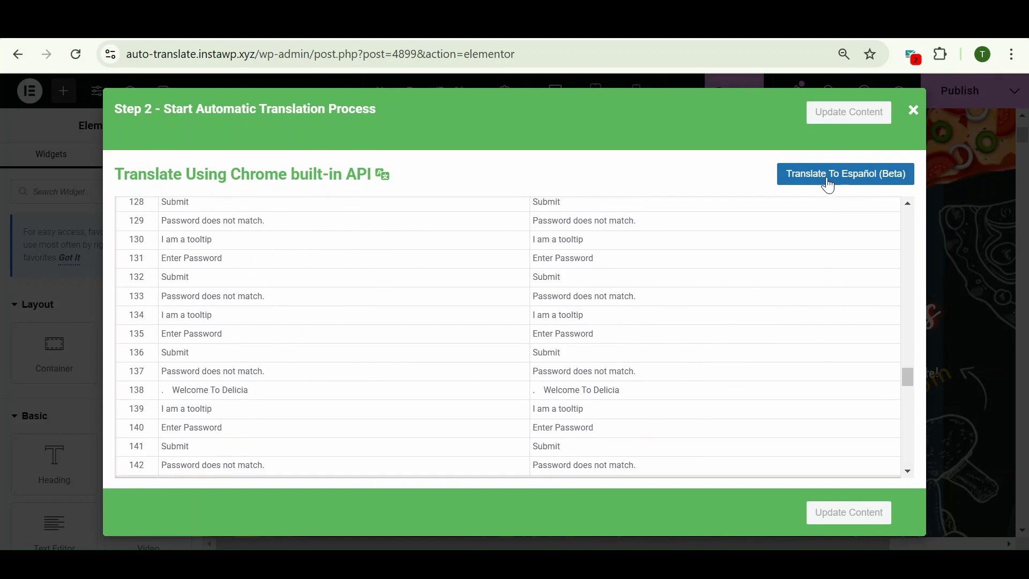
{"action": "left_click", "coordinate": [844, 176]}
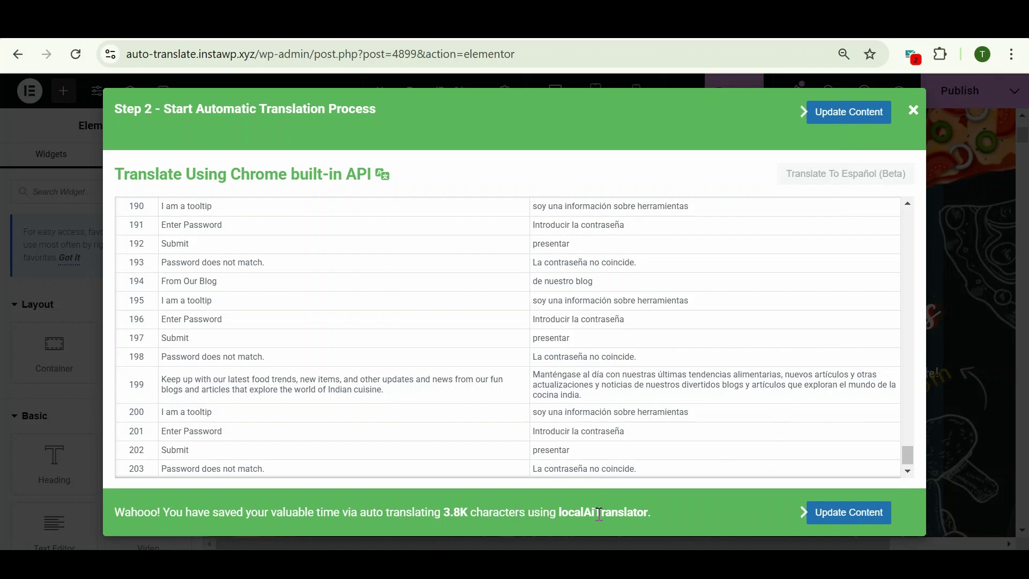
Apply the Spanish translations and check the canvas headed 'El rico sabor de los sabores indios'
{"action": "left_click", "coordinate": [857, 122]}
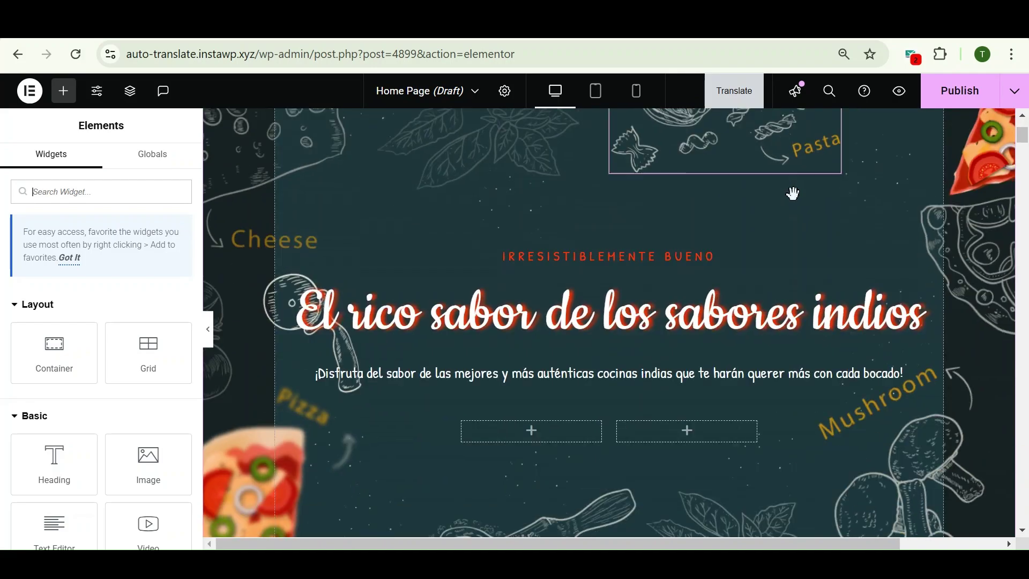
{"action": "scroll", "coordinate": [794, 193], "scroll_direction": "down", "scroll_amount": 20}
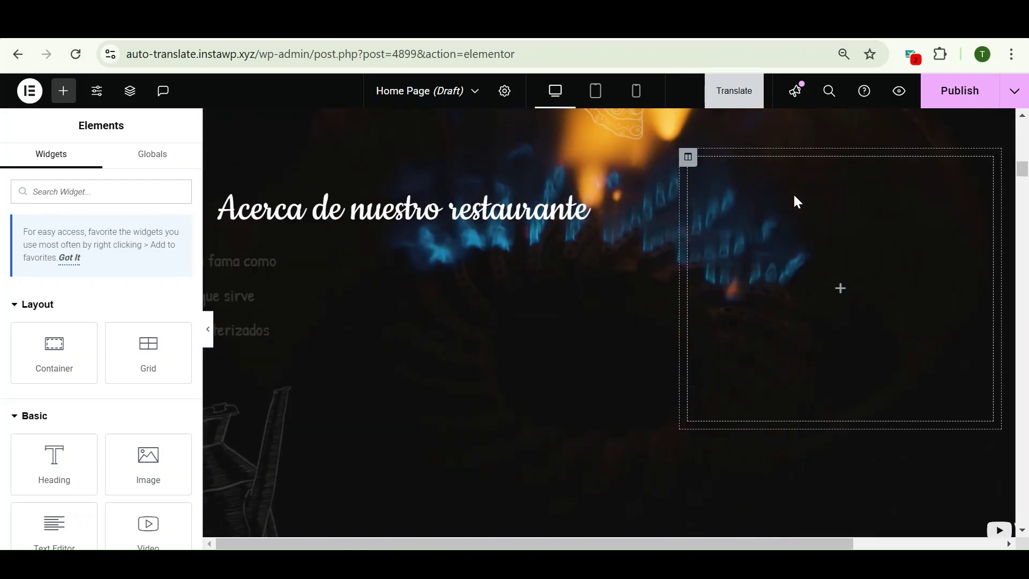
{"action": "scroll", "coordinate": [794, 202], "scroll_direction": "down", "scroll_amount": 20}
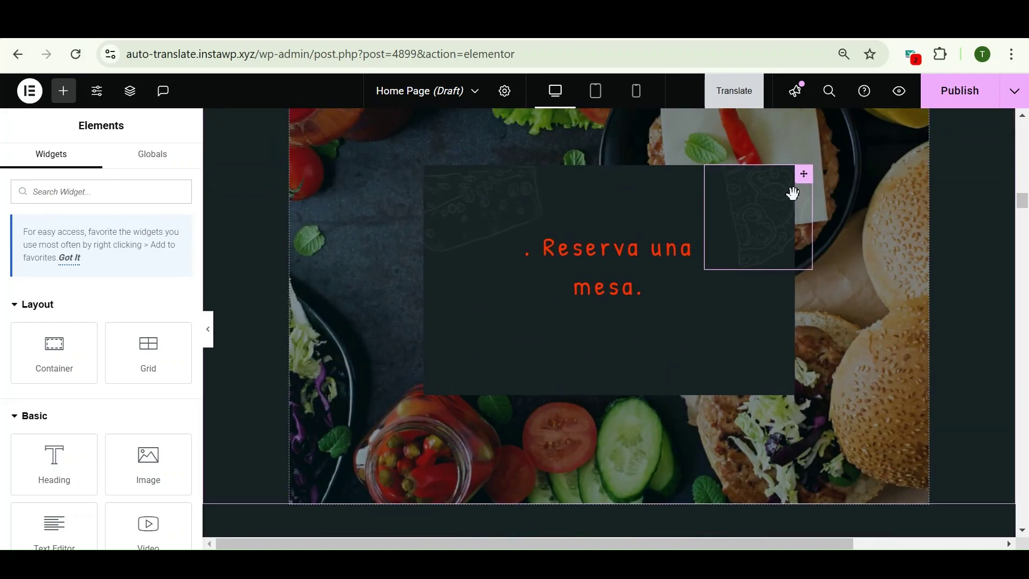
{"action": "scroll", "coordinate": [793, 198], "scroll_direction": "down", "scroll_amount": 20}
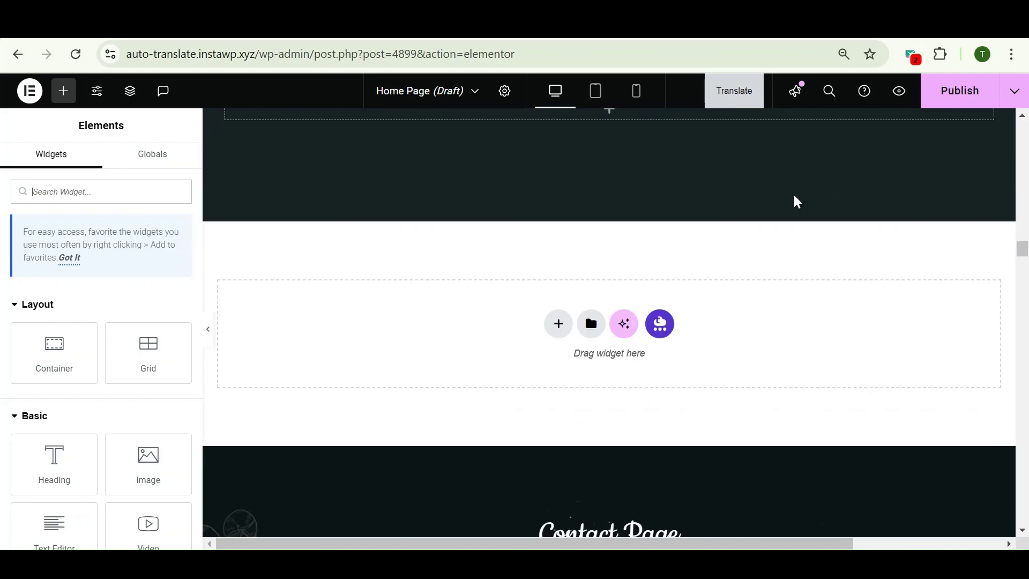
{"action": "scroll", "coordinate": [621, 209], "scroll_direction": "up", "scroll_amount": 15}
{"action": "scroll", "coordinate": [621, 209], "scroll_direction": "up", "scroll_amount": 20}
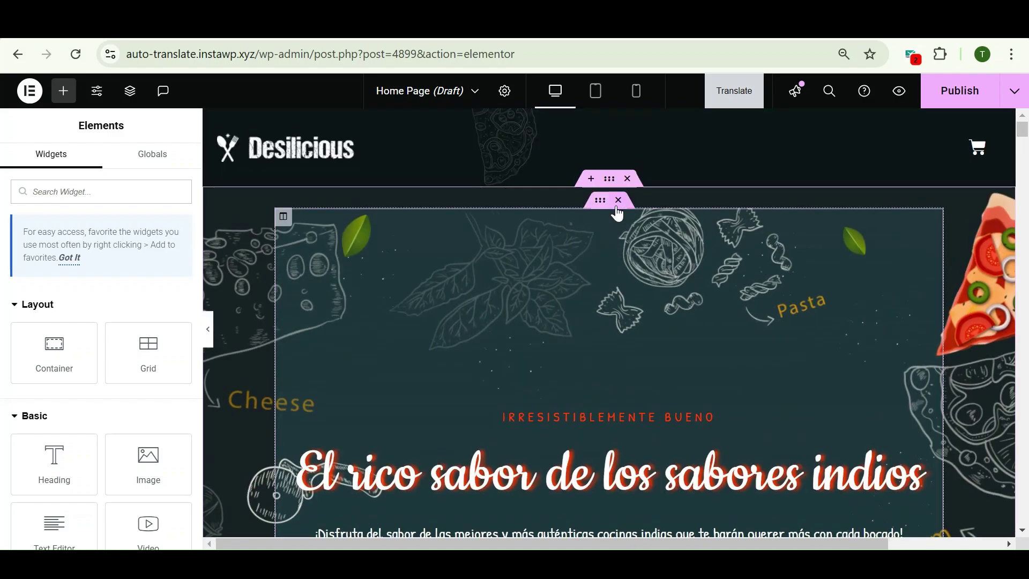
{"action": "scroll", "coordinate": [618, 211], "scroll_direction": "down", "scroll_amount": 5}
{"action": "scroll", "coordinate": [619, 214], "scroll_direction": "up", "scroll_amount": 2}
Check the translated Spanish intro paragraph, then publish the Home Page
{"action": "left_click", "coordinate": [538, 289]}
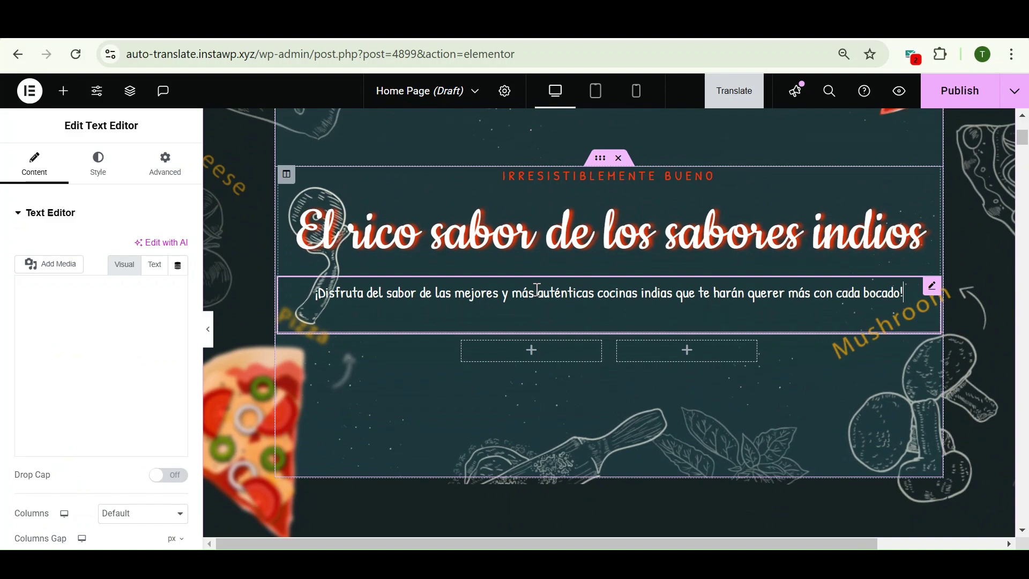
{"action": "left_click", "coordinate": [94, 361]}
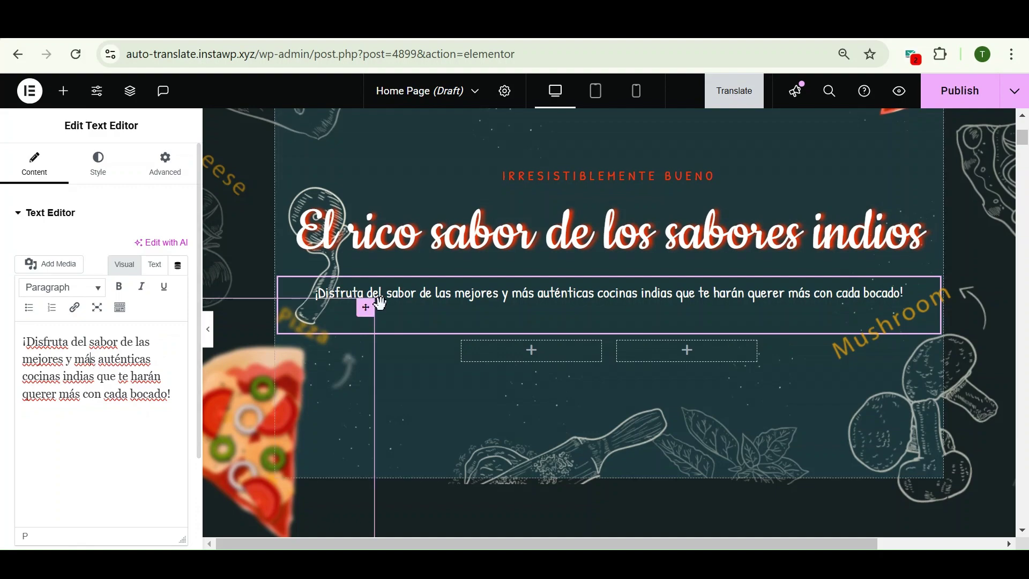
{"action": "left_click", "coordinate": [951, 108]}
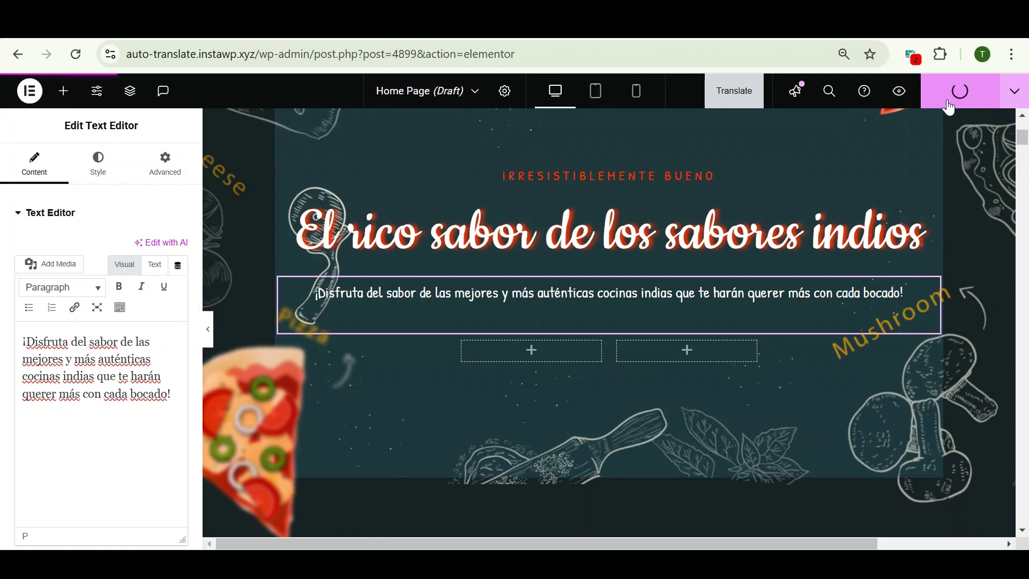
Preview the live Spanish page and look through its translated sections down to the footer
{"action": "left_click", "coordinate": [899, 94]}
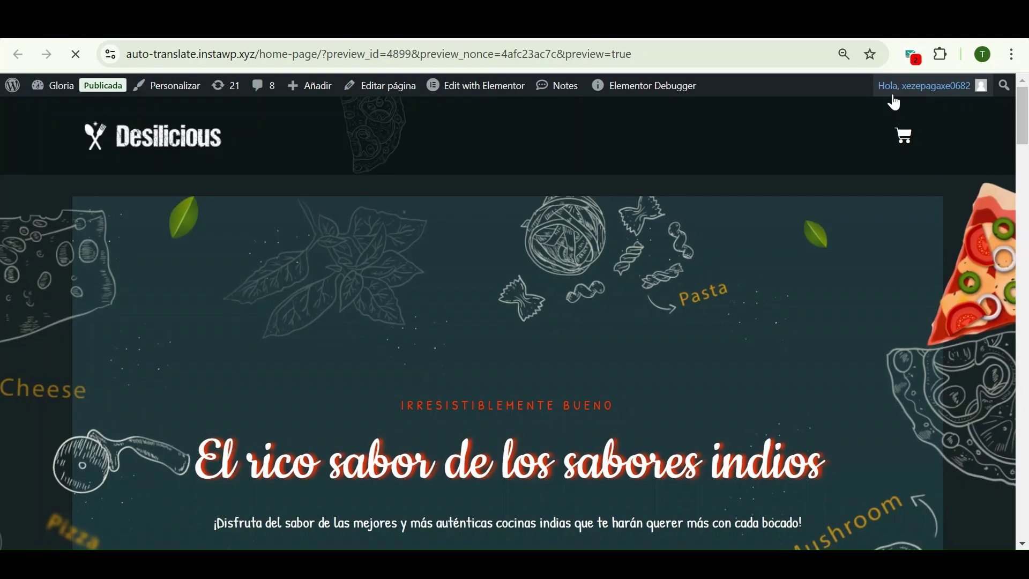
{"action": "scroll", "coordinate": [654, 218], "scroll_direction": "down", "scroll_amount": 12}
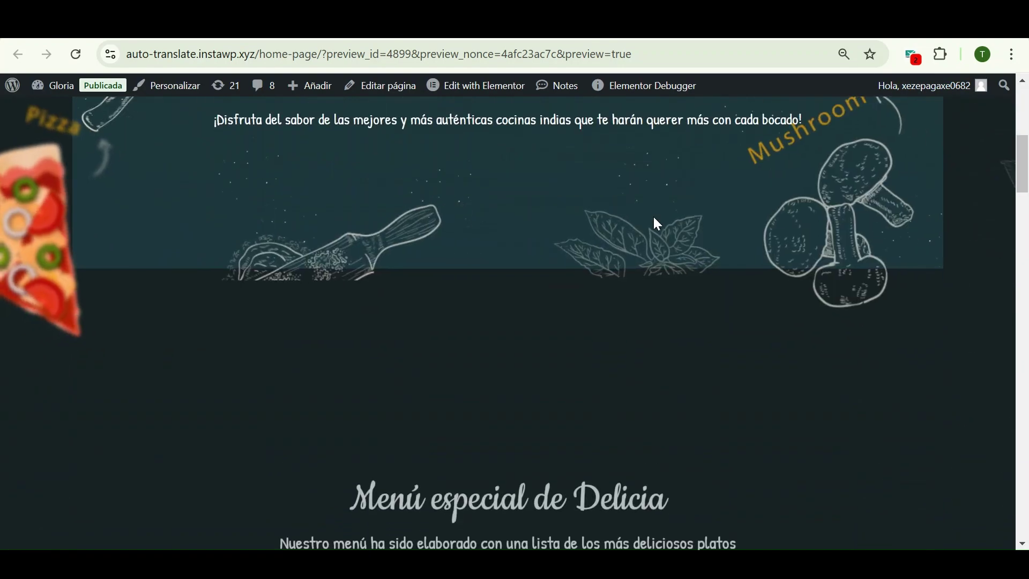
{"action": "scroll", "coordinate": [654, 216], "scroll_direction": "down", "scroll_amount": 10}
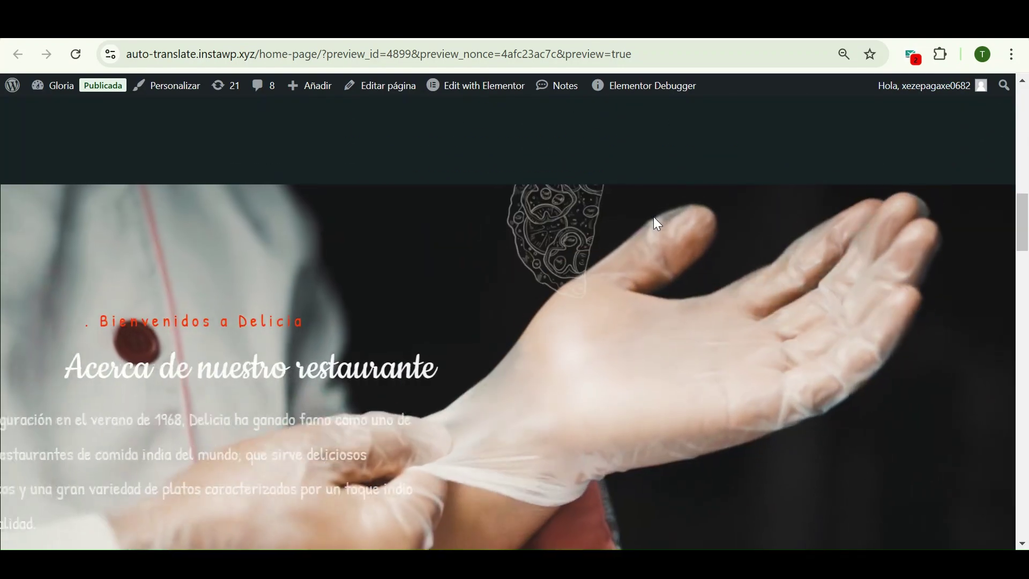
{"action": "scroll", "coordinate": [659, 223], "scroll_direction": "down", "scroll_amount": 10}
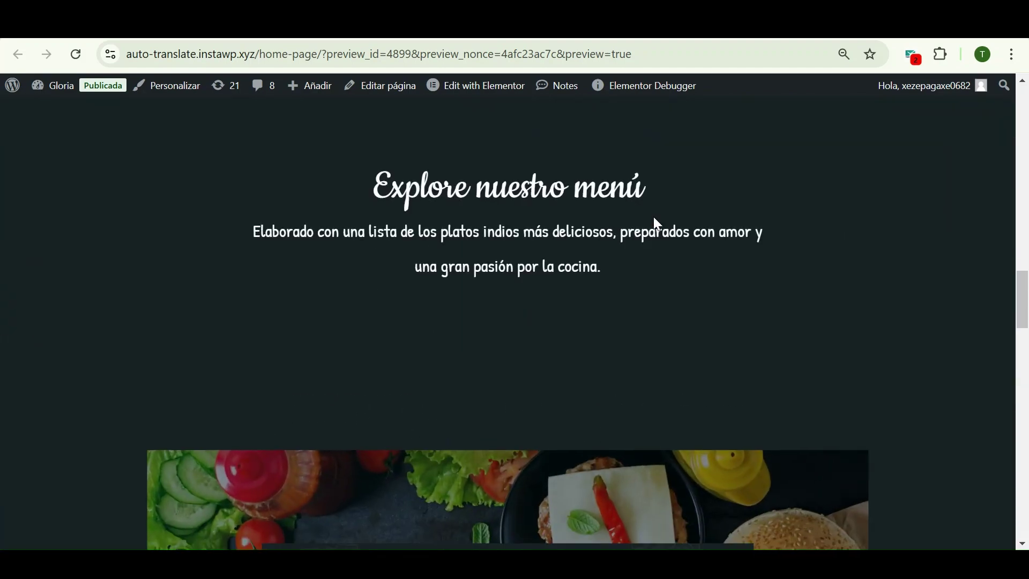
{"action": "scroll", "coordinate": [657, 224], "scroll_direction": "down", "scroll_amount": 10}
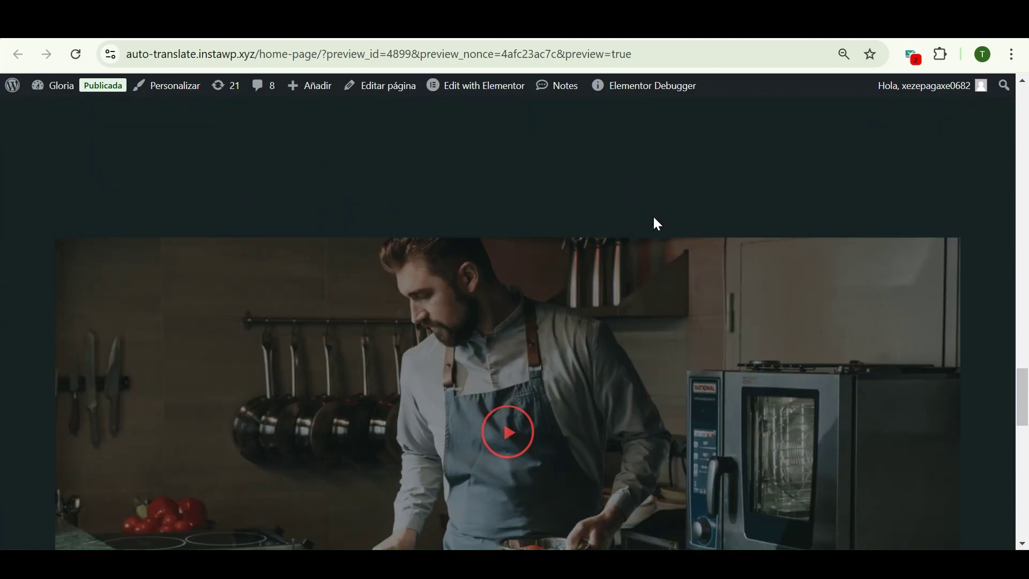
{"action": "scroll", "coordinate": [653, 215], "scroll_direction": "down", "scroll_amount": 10}
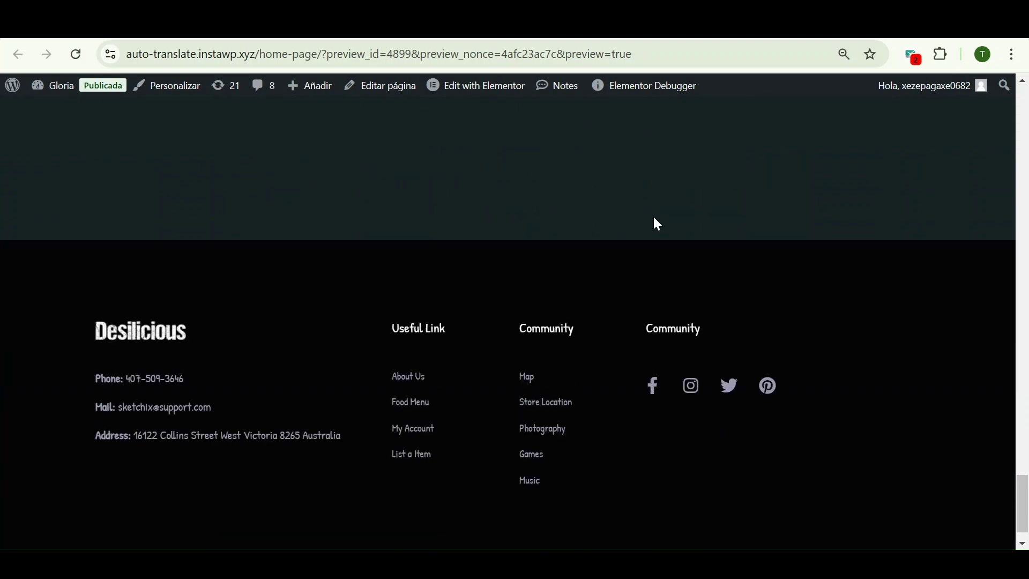
Add a Hindi translation of the Desilicious page titled 'Front page' and open it in Elementor
{"action": "left_click", "coordinate": [18, 54]}
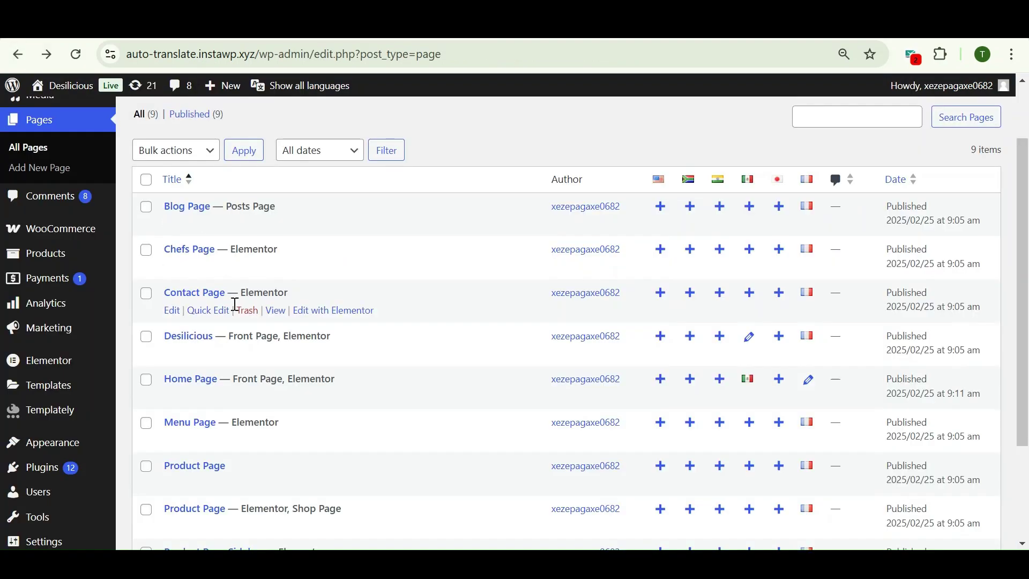
{"action": "mouse_move", "coordinate": [260, 356]}
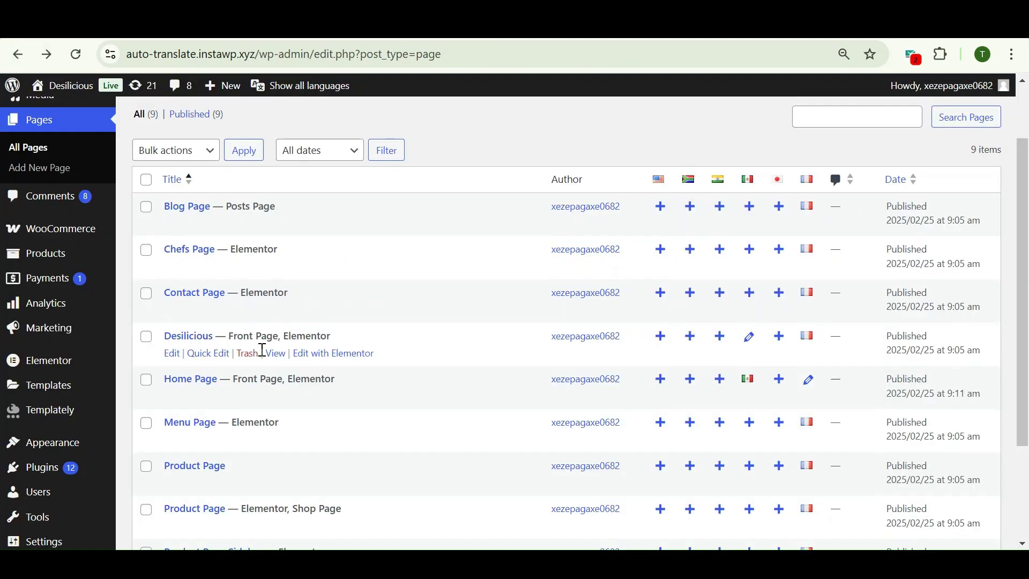
{"action": "left_click", "coordinate": [722, 339]}
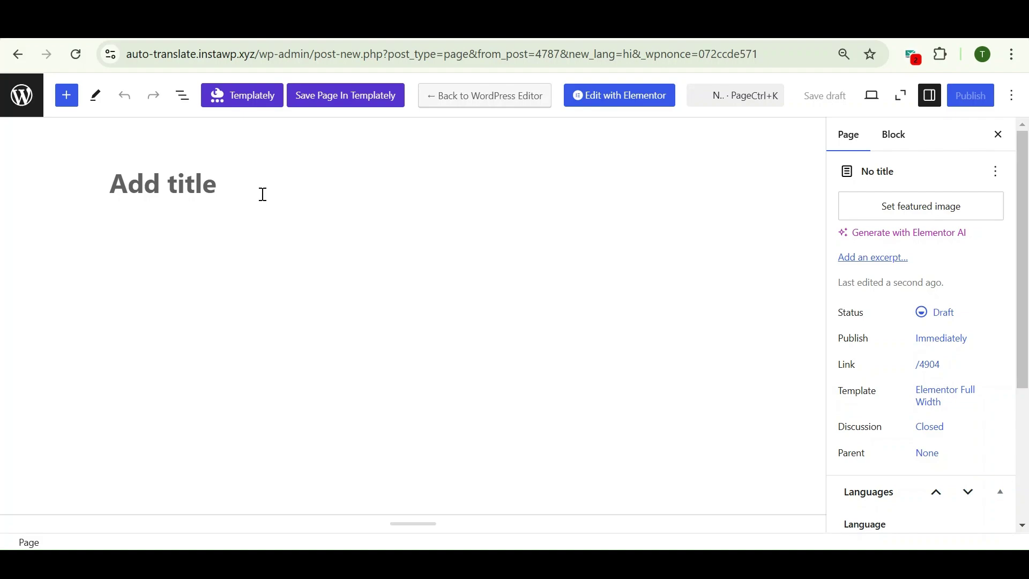
{"action": "type", "text": "Fron"}
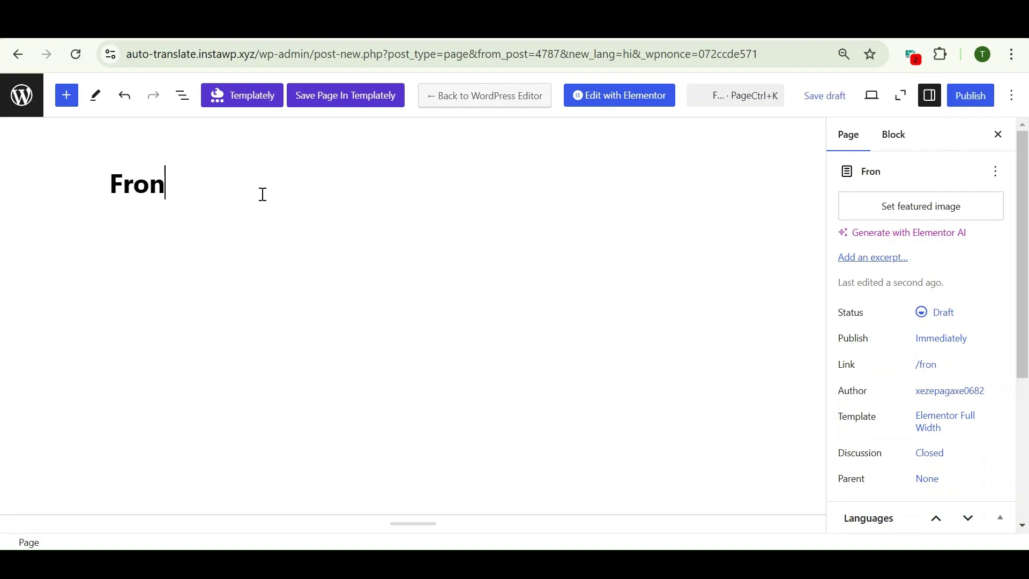
{"action": "type", "text": "t page"}
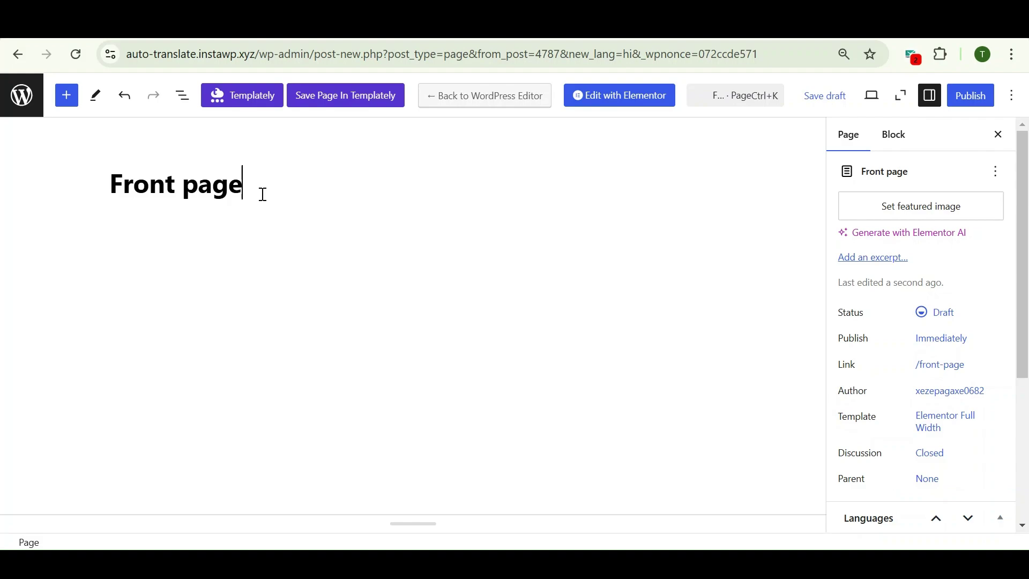
{"action": "left_click", "coordinate": [639, 98]}
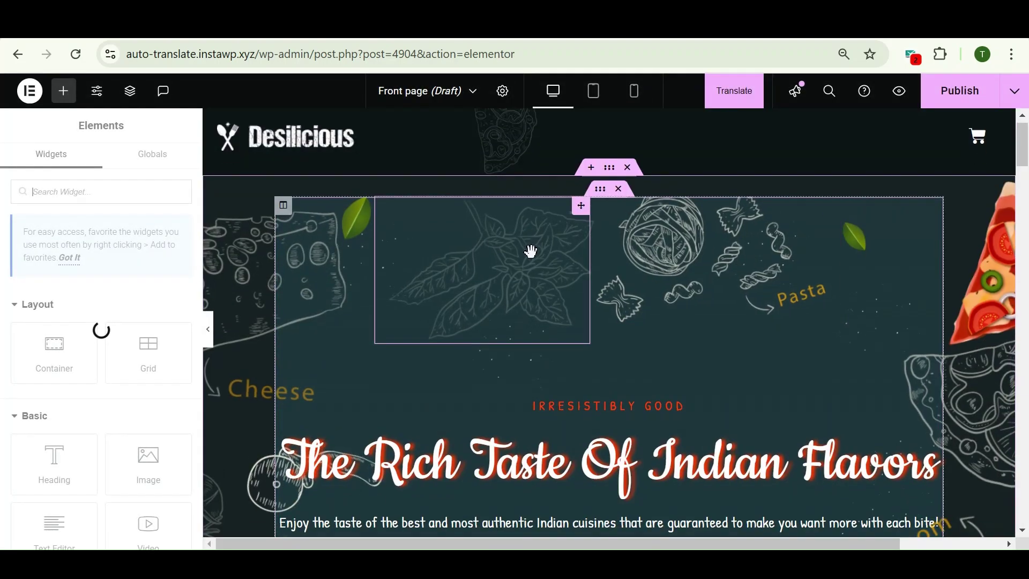
Translate the Front page's 3.8K characters into Hindi with Chrome AI Translator and update the content
{"action": "scroll", "coordinate": [531, 252], "scroll_direction": "down", "scroll_amount": 4}
{"action": "scroll", "coordinate": [531, 250], "scroll_direction": "up", "scroll_amount": 4}
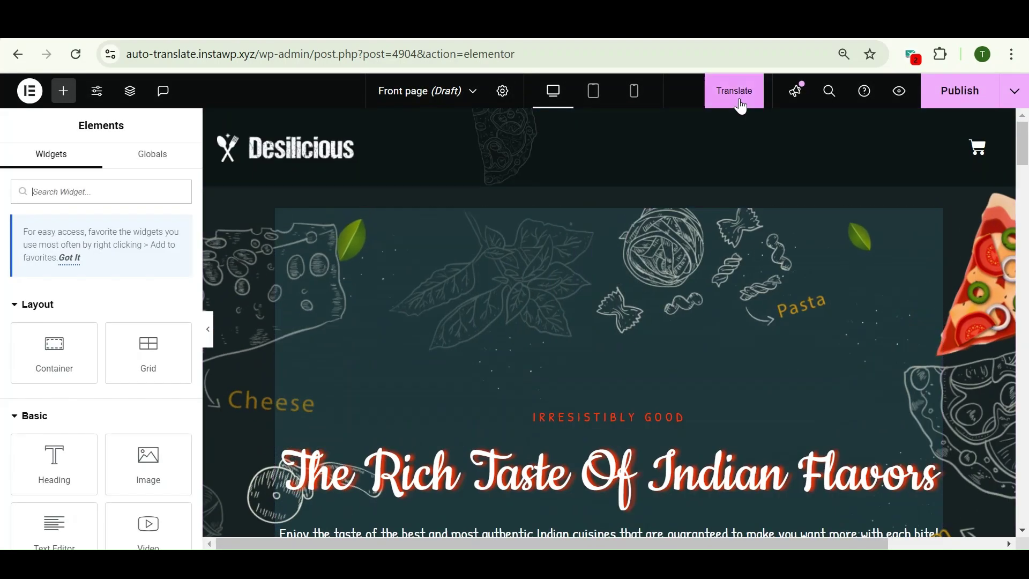
{"action": "left_click", "coordinate": [734, 104]}
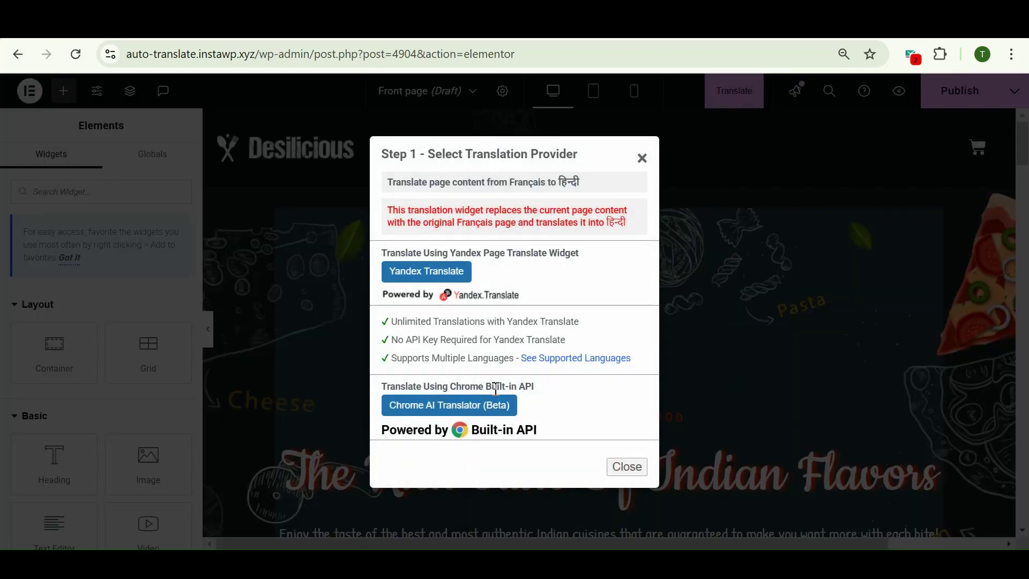
{"action": "left_click", "coordinate": [494, 407]}
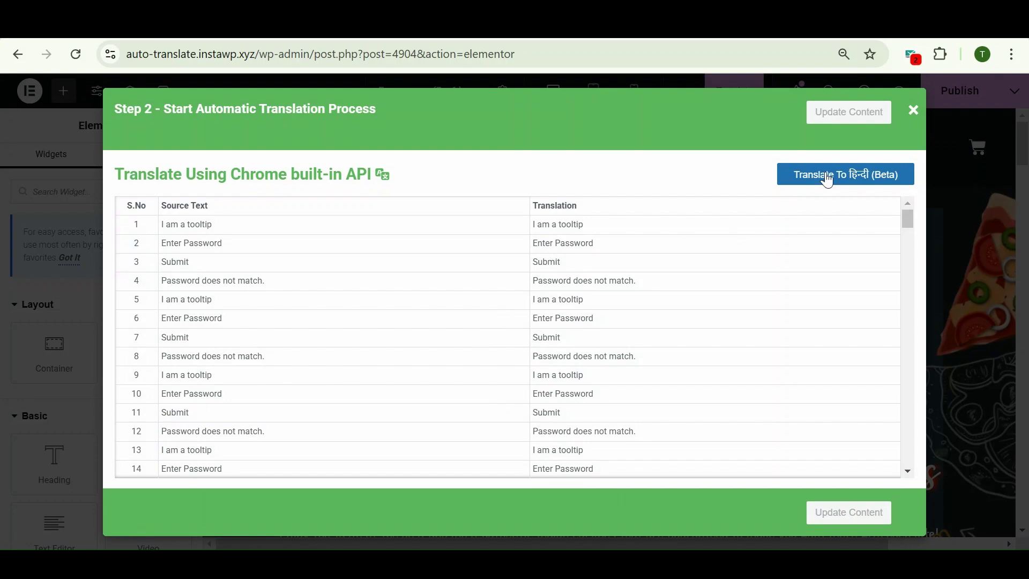
{"action": "left_click", "coordinate": [827, 177]}
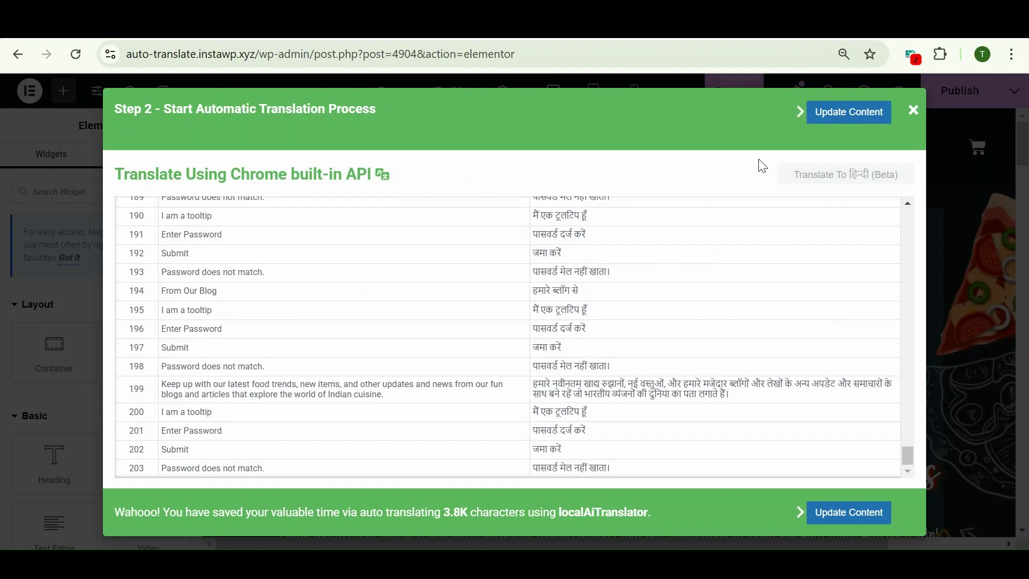
{"action": "left_click", "coordinate": [841, 124]}
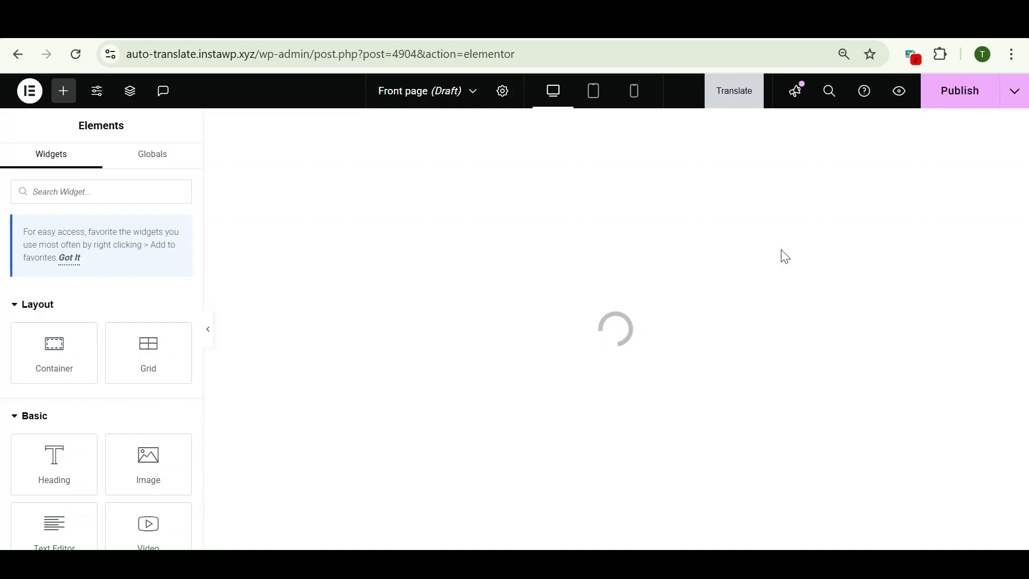
Check the Hindi canvas and select the Hindi intro paragraph text to review it
{"action": "scroll", "coordinate": [780, 249], "scroll_direction": "down", "scroll_amount": 1}
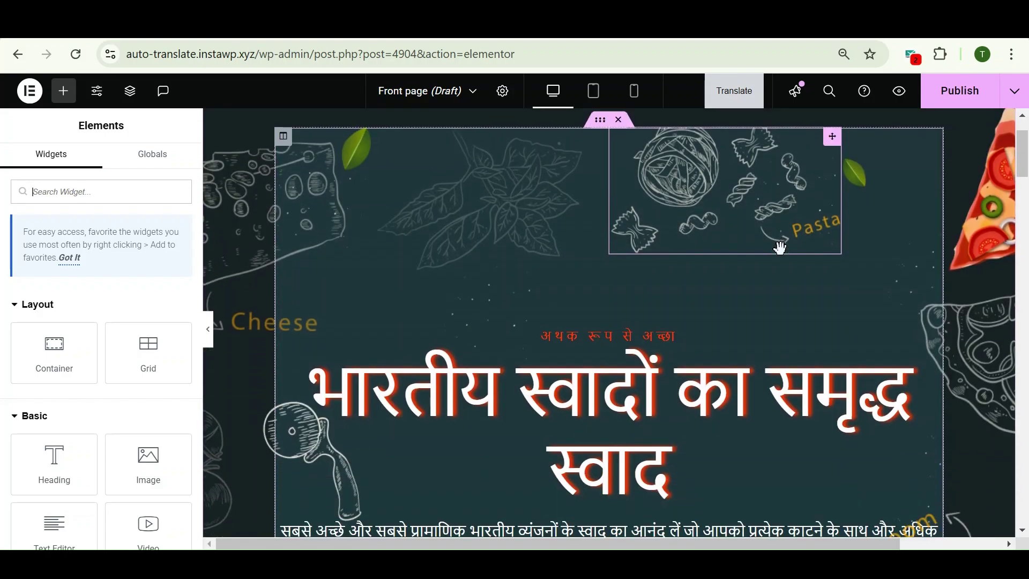
{"action": "scroll", "coordinate": [780, 247], "scroll_direction": "up", "scroll_amount": 1}
{"action": "scroll", "coordinate": [780, 248], "scroll_direction": "down", "scroll_amount": 4}
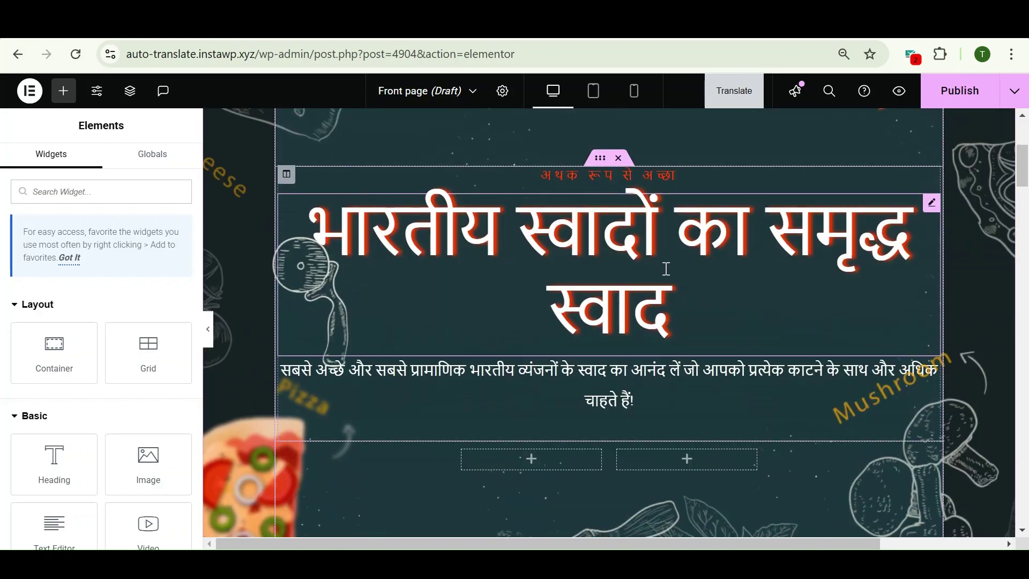
{"action": "scroll", "coordinate": [667, 269], "scroll_direction": "down", "scroll_amount": 1}
{"action": "left_click", "coordinate": [609, 310]}
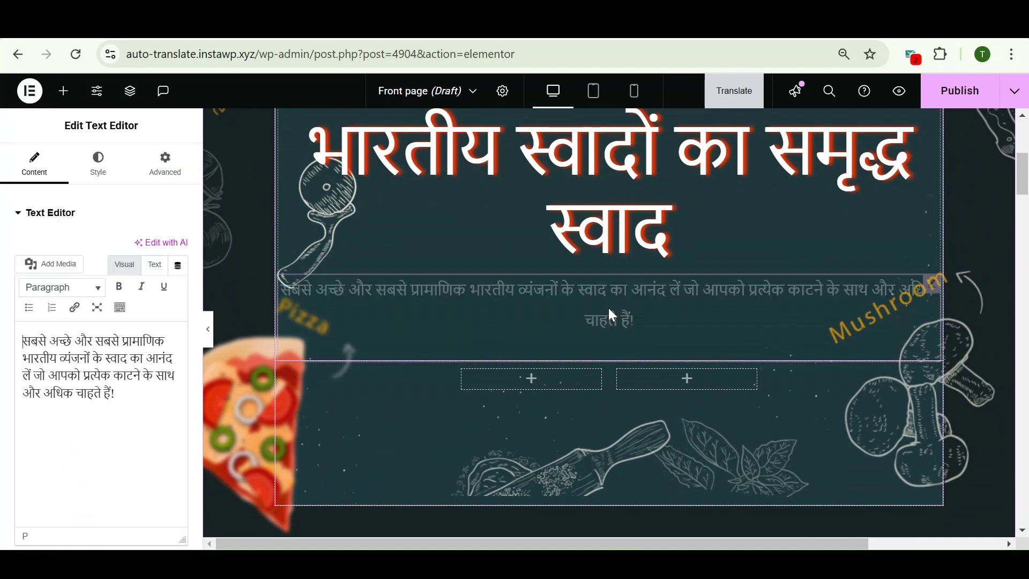
{"action": "scroll", "coordinate": [610, 308], "scroll_direction": "down", "scroll_amount": 3}
{"action": "scroll", "coordinate": [610, 308], "scroll_direction": "up", "scroll_amount": 3}
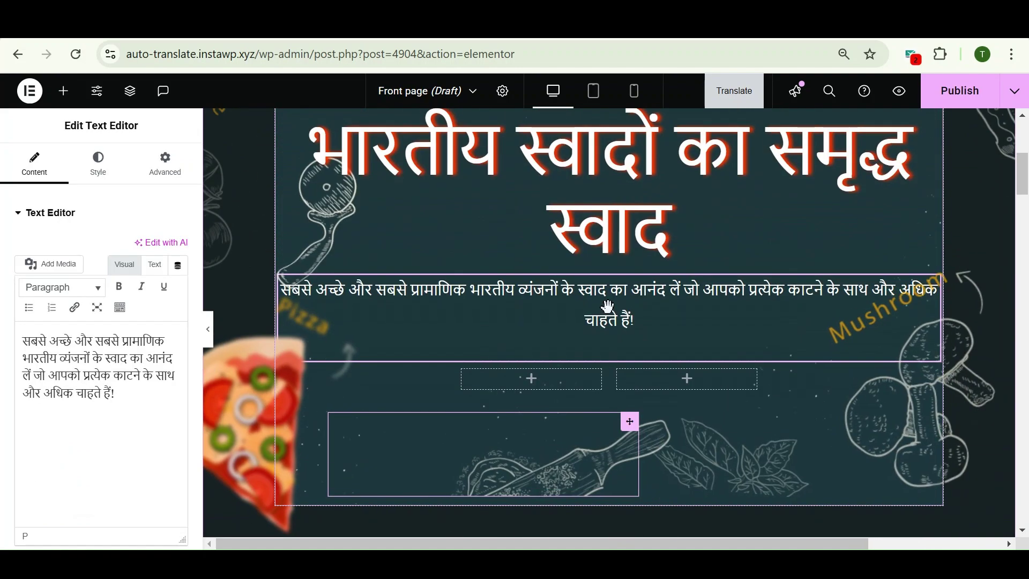
{"action": "triple_click", "coordinate": [138, 349]}
Review the remaining Hindi sections and publish the Front page
{"action": "scroll", "coordinate": [576, 285], "scroll_direction": "down", "scroll_amount": 8}
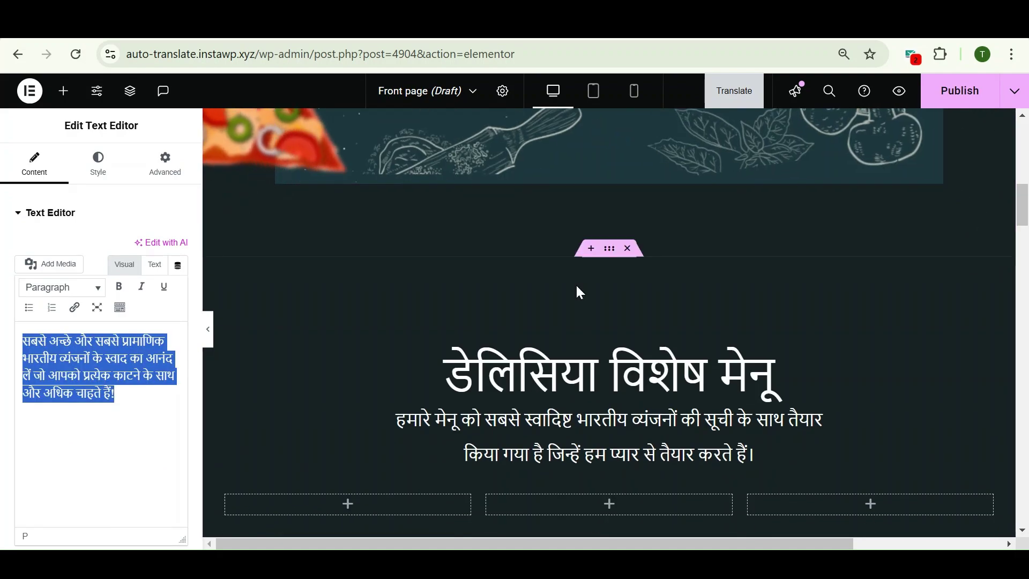
{"action": "scroll", "coordinate": [578, 290], "scroll_direction": "down", "scroll_amount": 5}
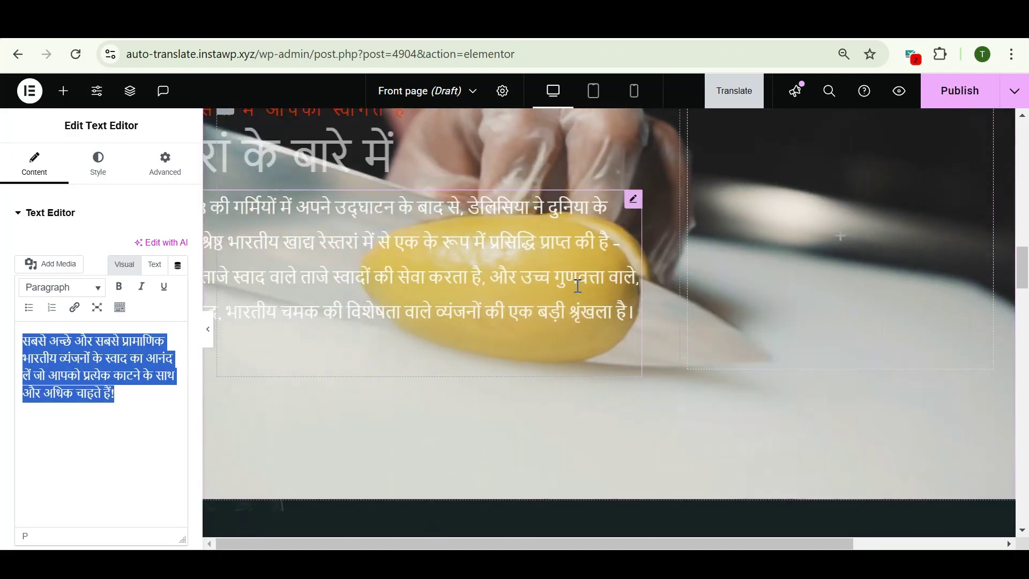
{"action": "scroll", "coordinate": [578, 285], "scroll_direction": "down", "scroll_amount": 6}
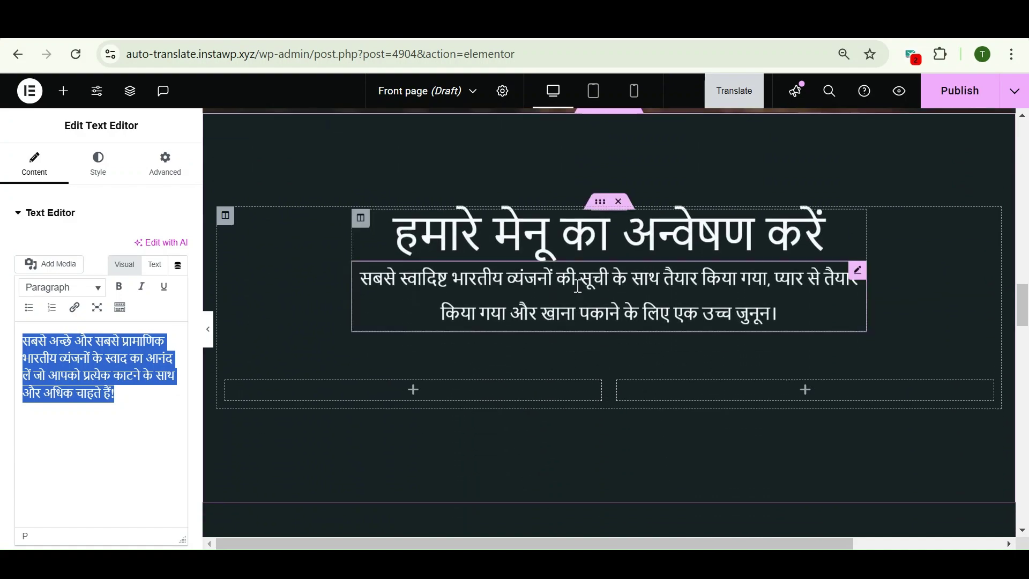
{"action": "scroll", "coordinate": [578, 285], "scroll_direction": "down", "scroll_amount": 10}
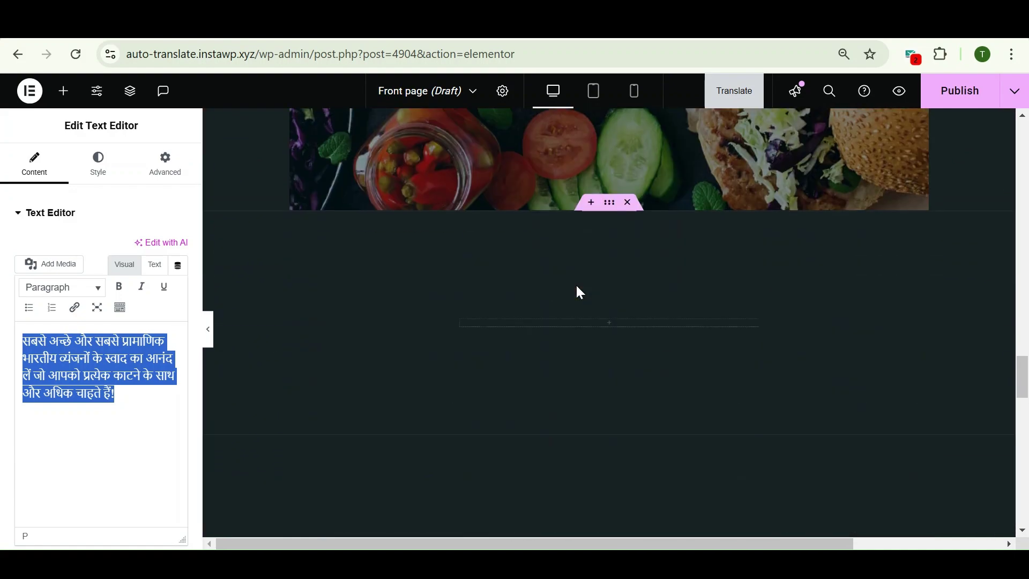
{"action": "scroll", "coordinate": [578, 292], "scroll_direction": "up", "scroll_amount": 4}
{"action": "left_click", "coordinate": [958, 101]}
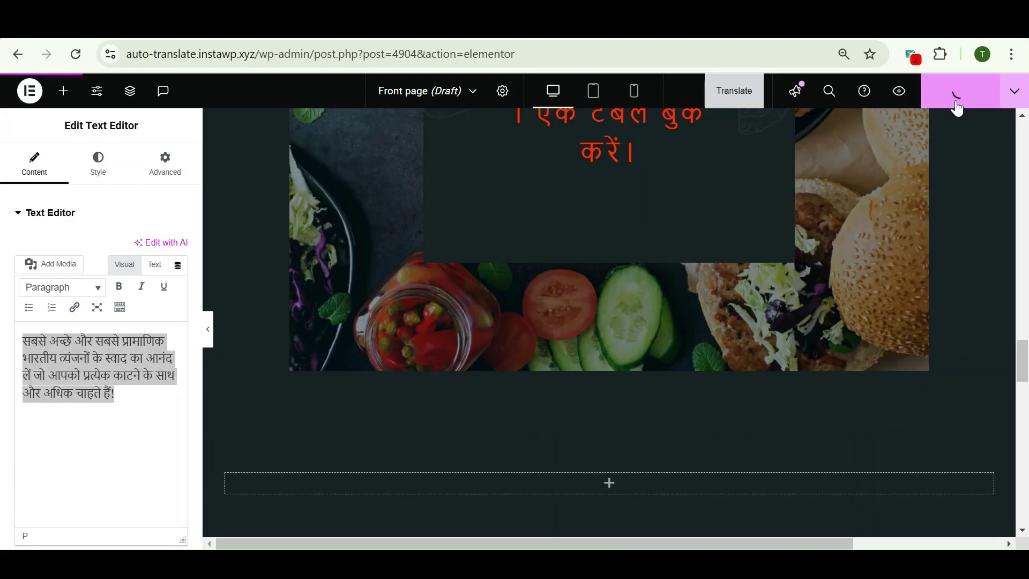